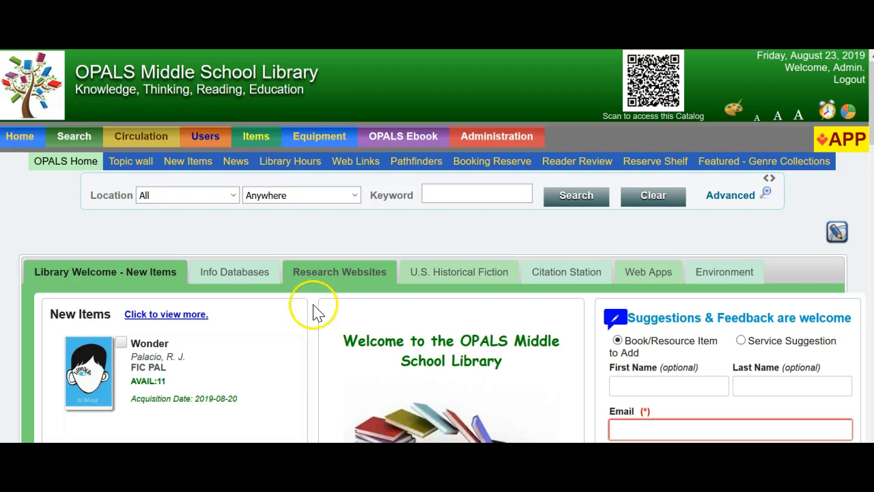
Open the Calendar Editor from the Administration preferences and enlarge the page view.
mouse_move(506, 136)
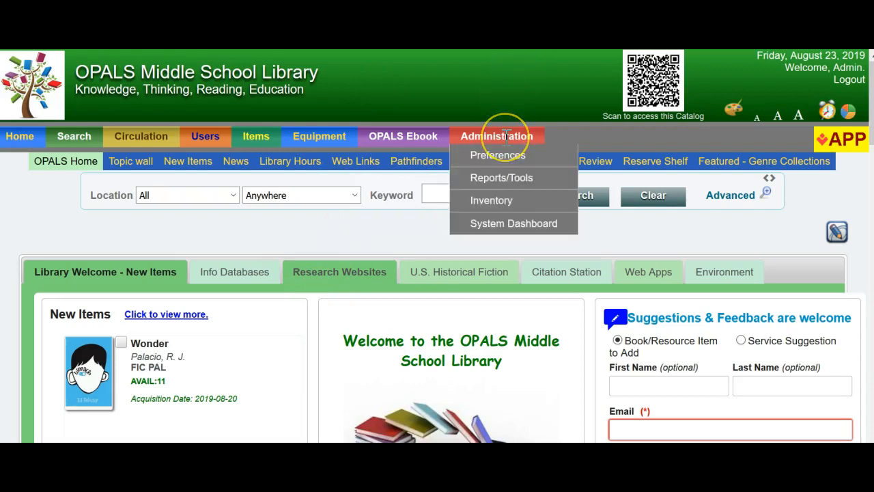
left_click(504, 157)
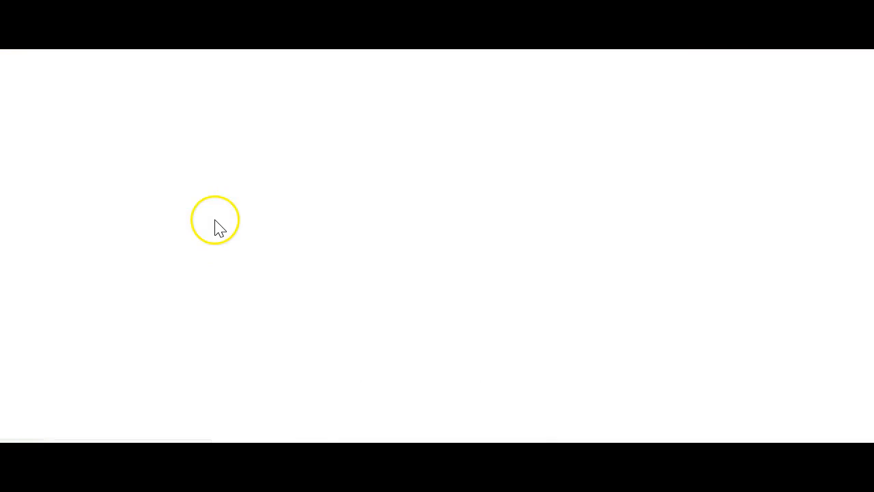
scroll(137, 276, "down", 2)
key("ctrl+plus")
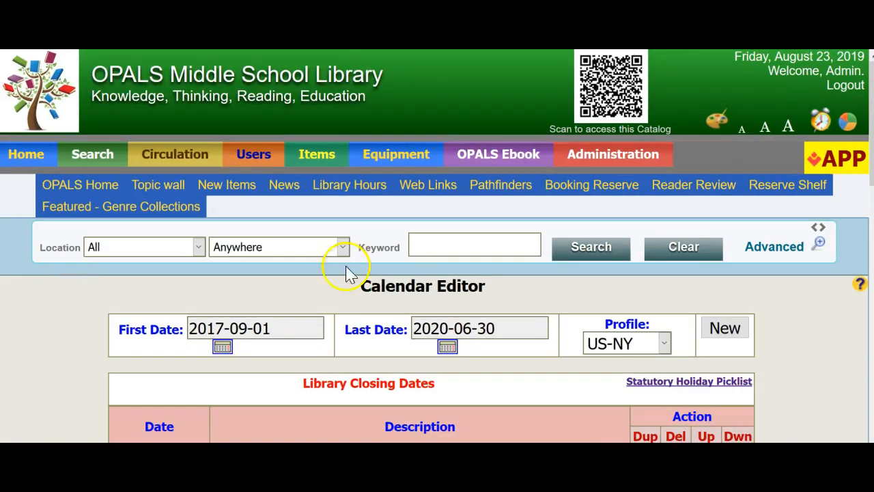
scroll(497, 281, "down", 2)
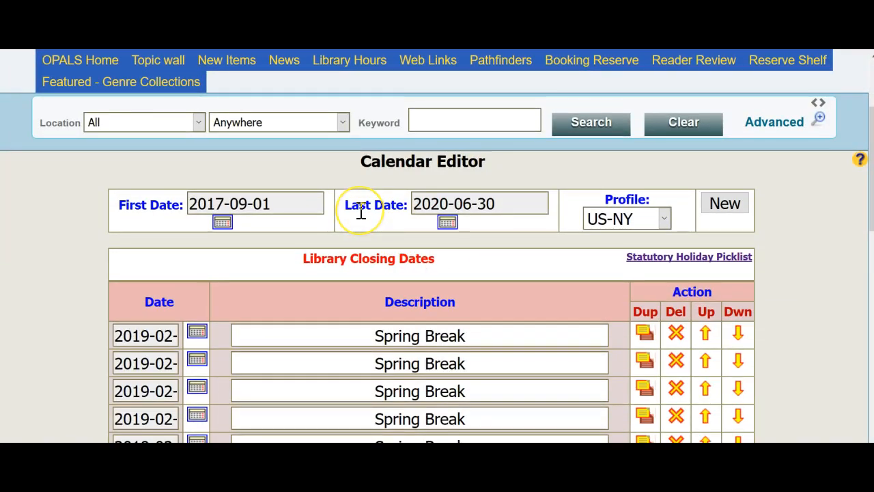
Set the calendar's Last Date to 2020-06-09 with the date selector.
left_click(447, 224)
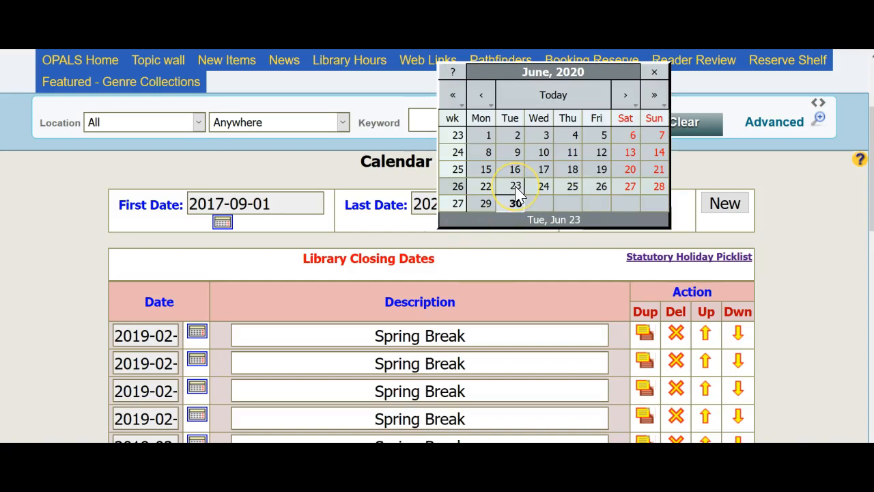
left_click(517, 156)
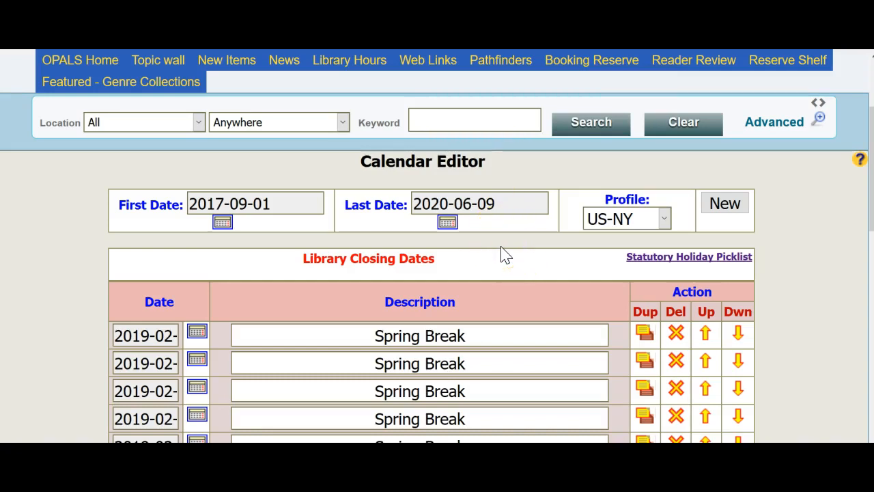
Delete all the existing Spring Break closing dates from the Library Closing Dates list.
scroll(501, 247, "up", 3)
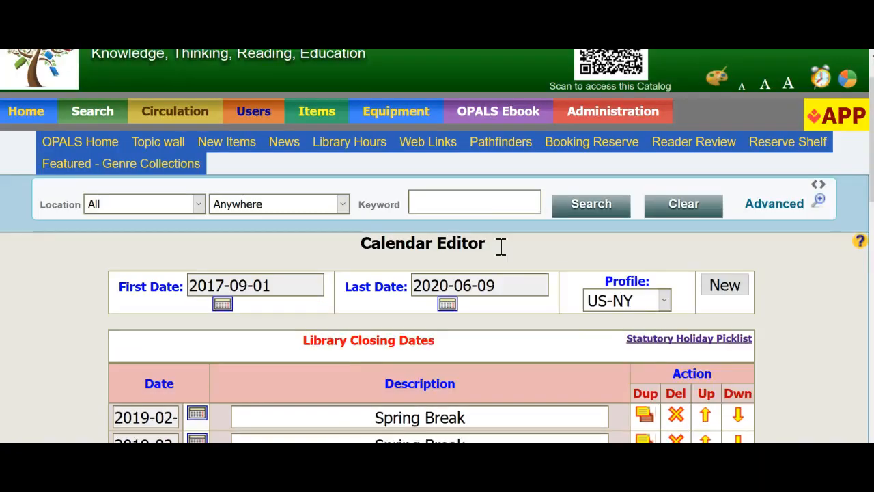
scroll(511, 247, "down", 6)
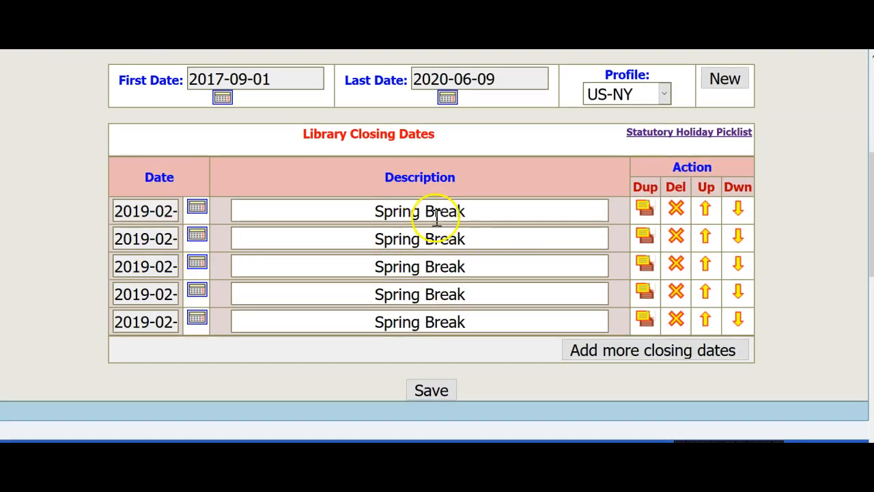
left_click(678, 208)
left_click(678, 207)
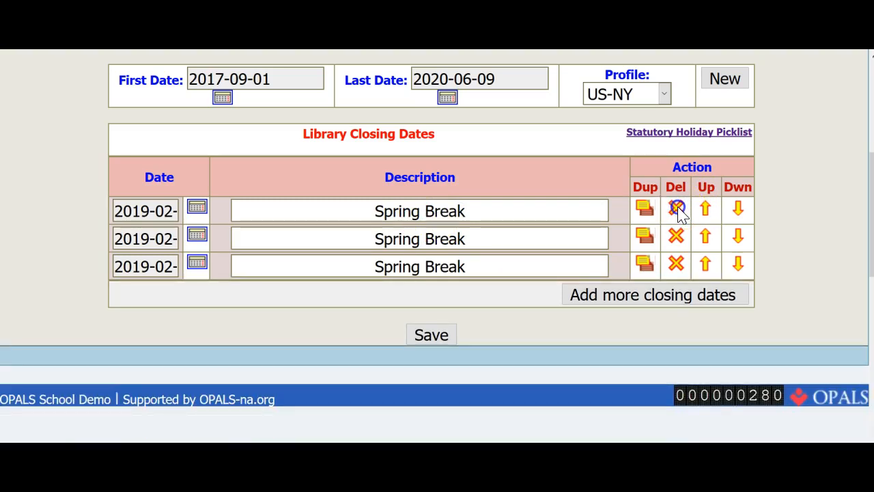
left_click(678, 207)
left_click(678, 207)
left_click(678, 208)
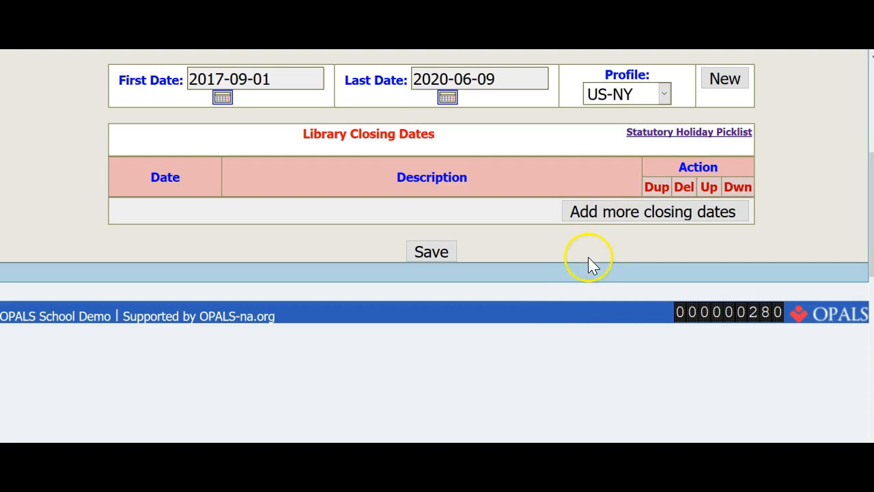
Add a closing date row dated 2019-09-02 with the description Labor Day.
left_click(605, 213)
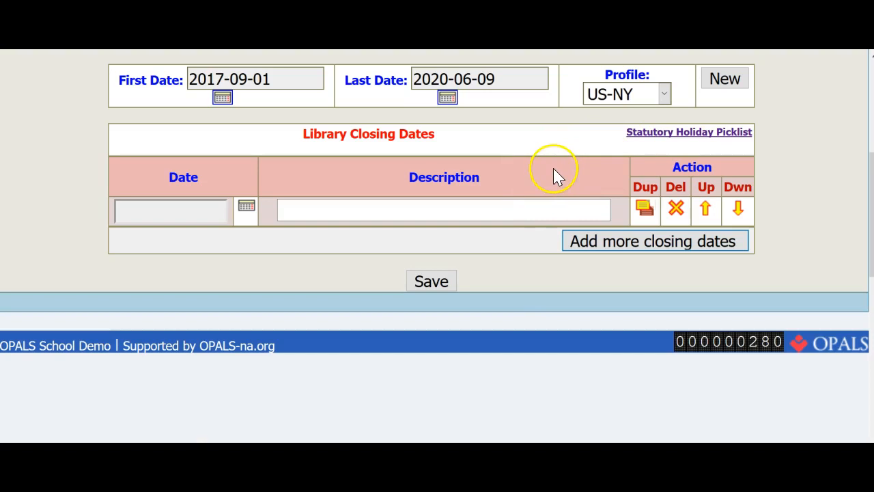
left_click(248, 209)
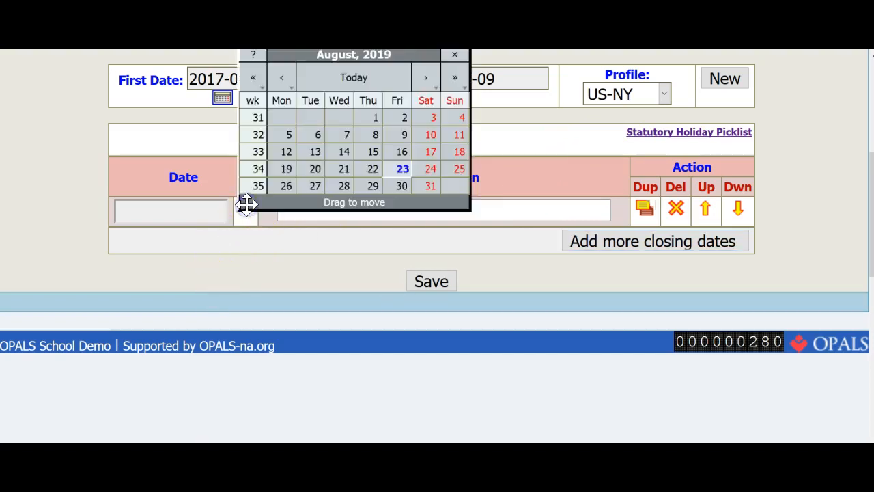
left_click(427, 79)
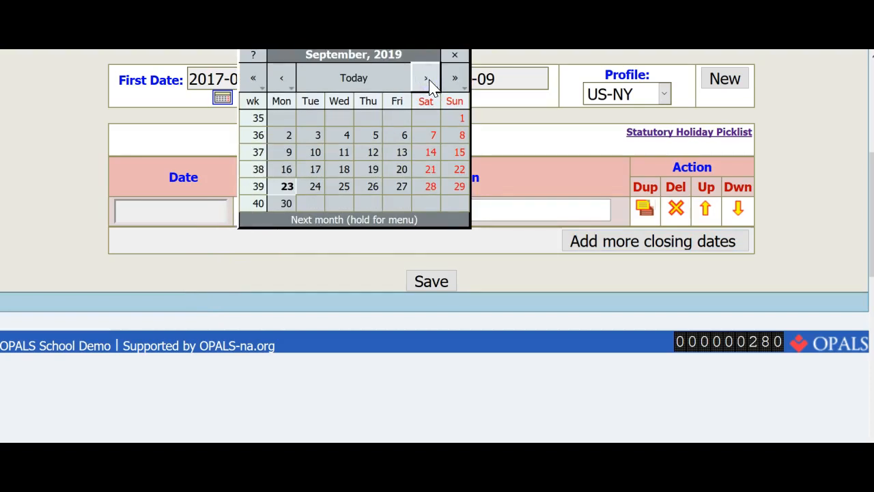
left_click(288, 144)
left_click(408, 208)
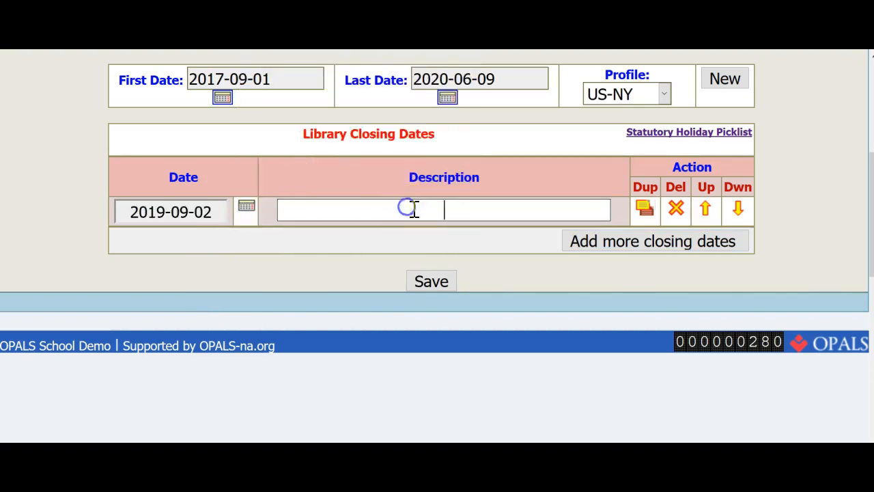
type("Labor Day")
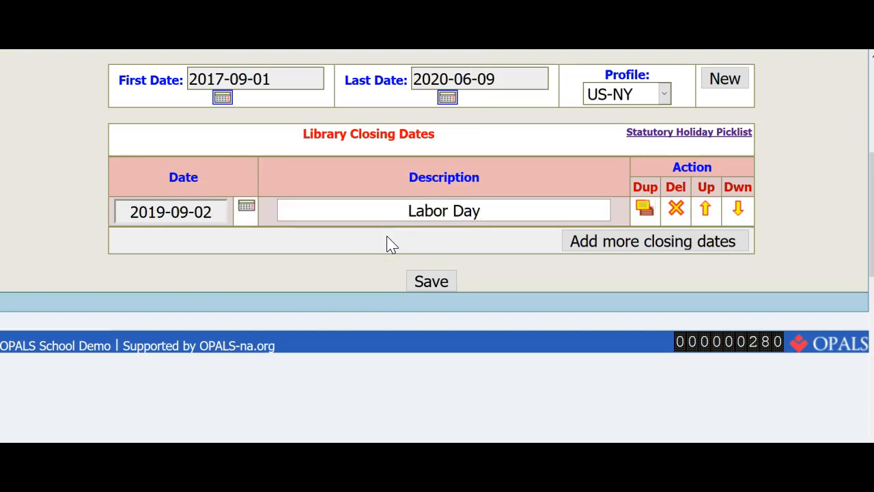
Add another closing date row dated 2019-10-14 with the description Columbus Day.
left_click(628, 247)
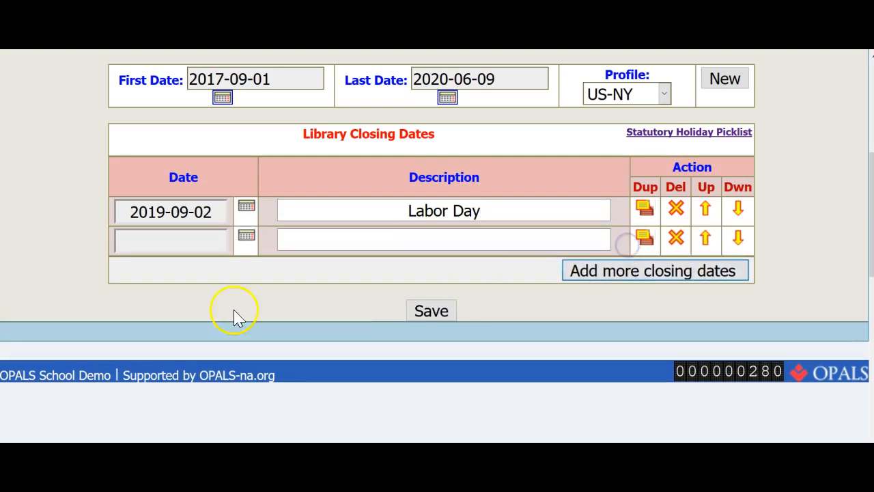
left_click(246, 238)
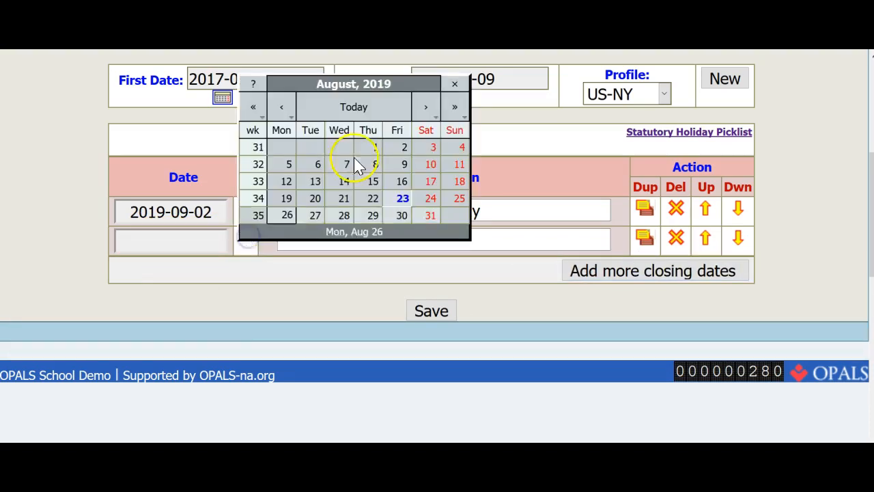
left_click(421, 108)
left_click(421, 107)
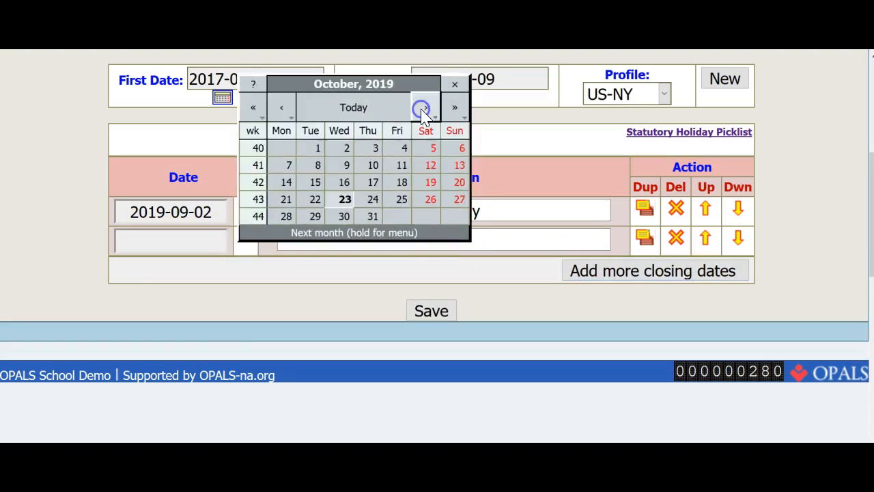
left_click(293, 187)
left_click(455, 244)
type("Colu")
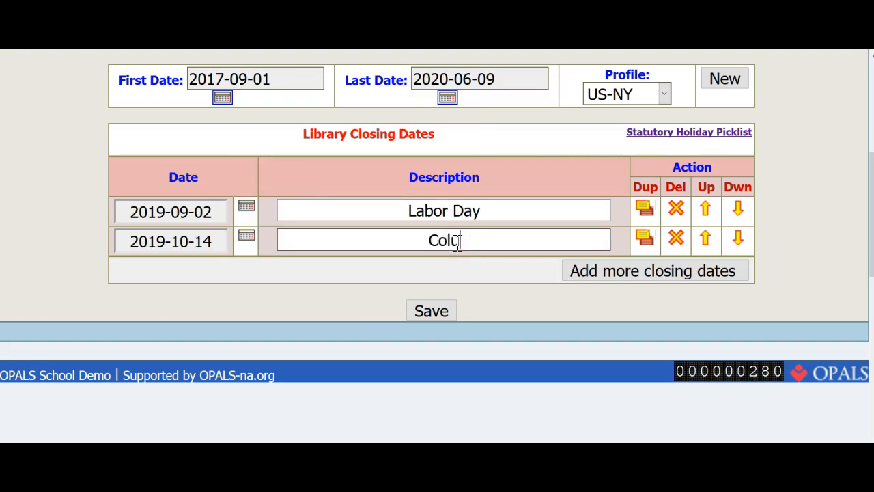
type("mbus Day")
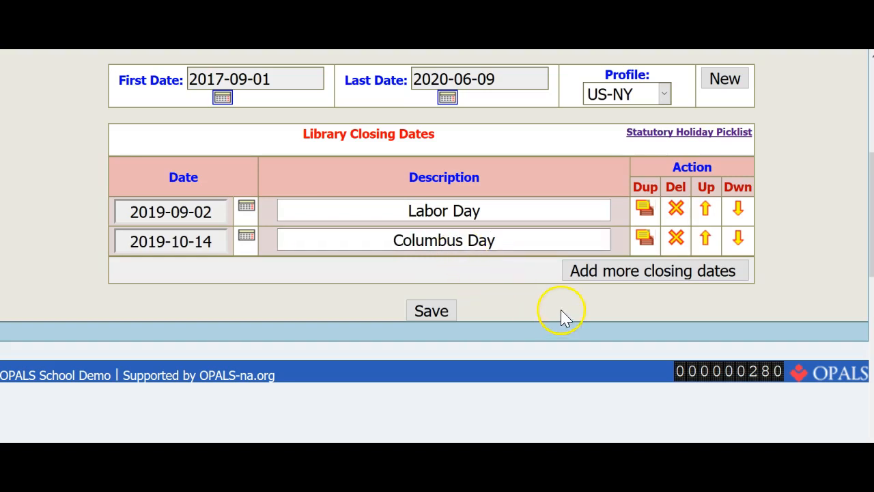
Add a closing date row dated 2019-11-04 with the description PD Day.
left_click(623, 273)
left_click(330, 270)
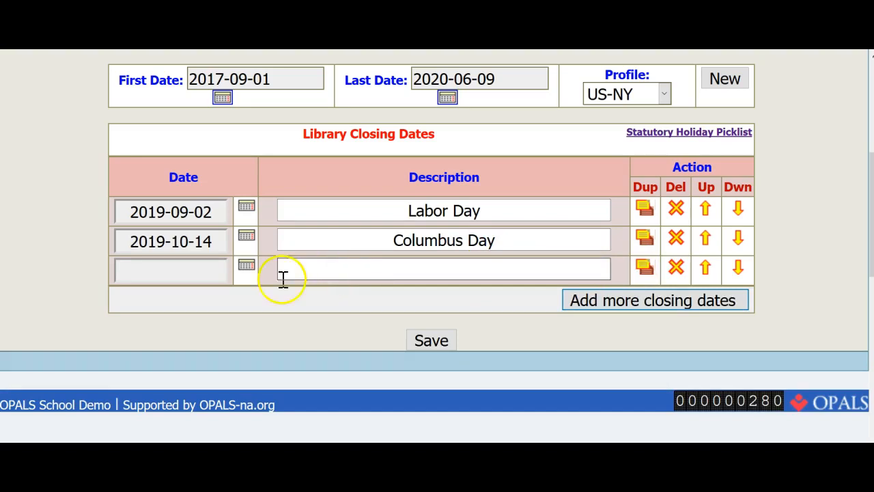
left_click(247, 268)
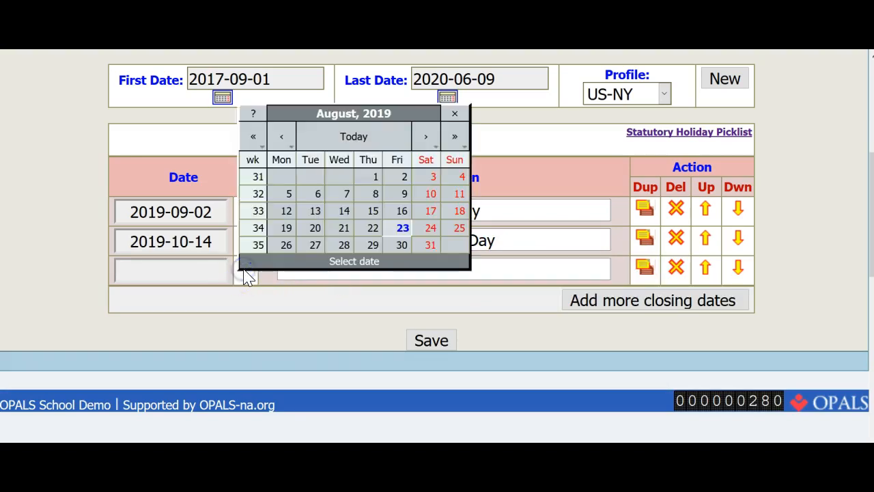
left_click(427, 137)
left_click(426, 137)
left_click(426, 137)
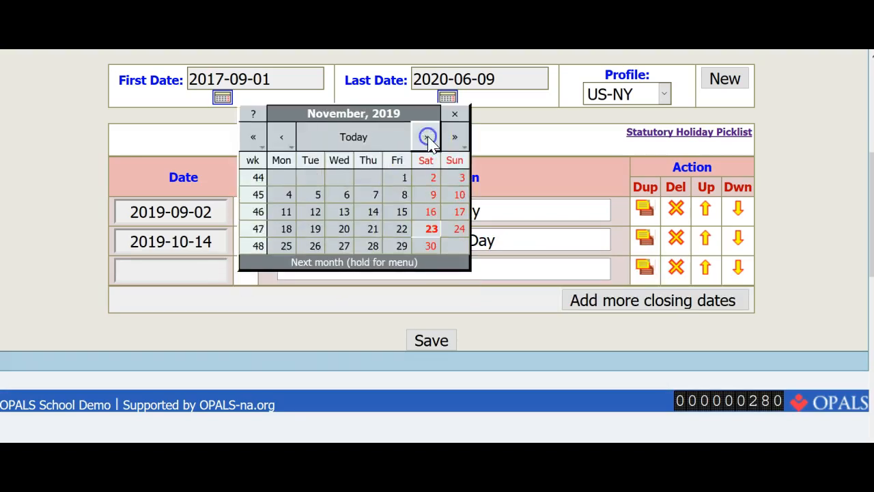
left_click(288, 195)
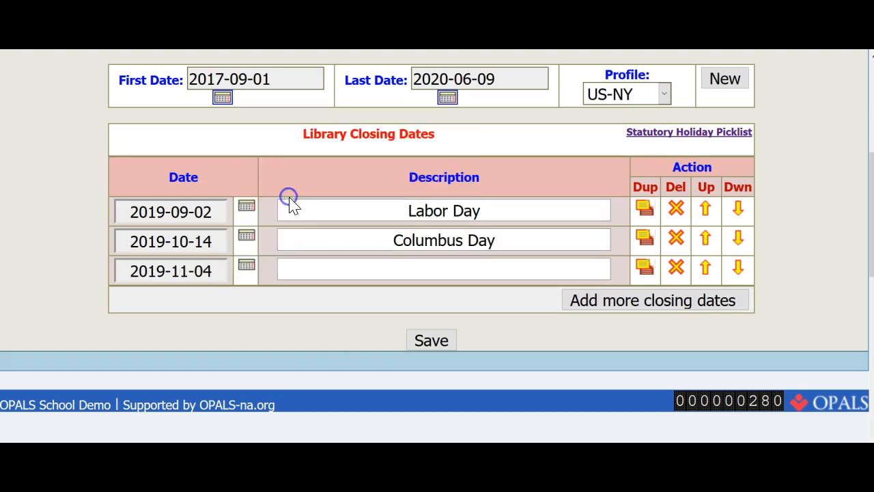
left_click(454, 268)
type("PD Day")
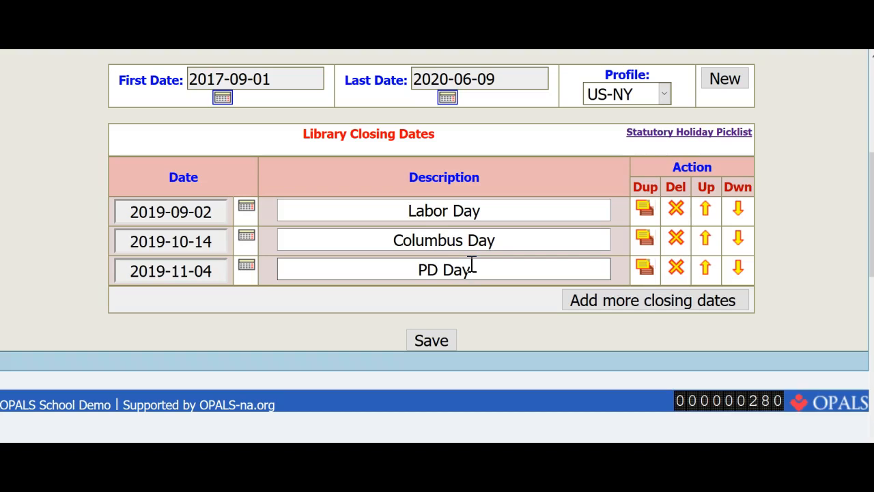
Add a closing date row dated 2019-11-20 with the description Thanksgiving Break.
left_click(647, 307)
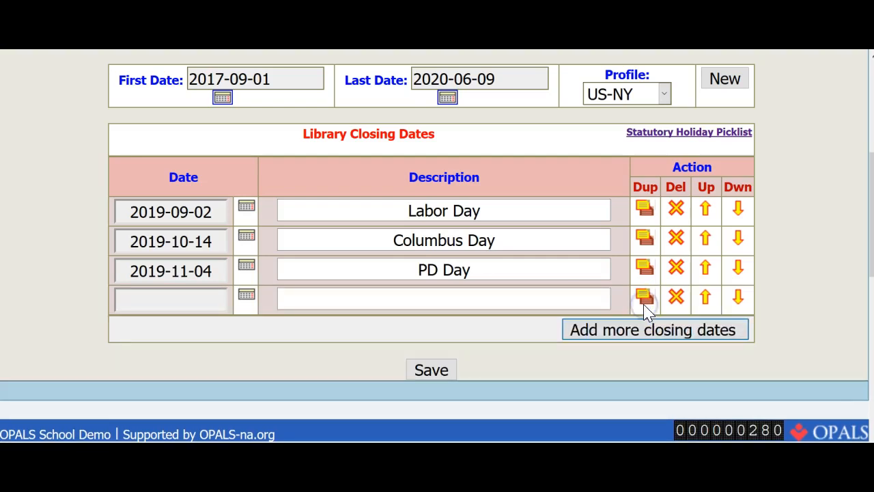
left_click(247, 296)
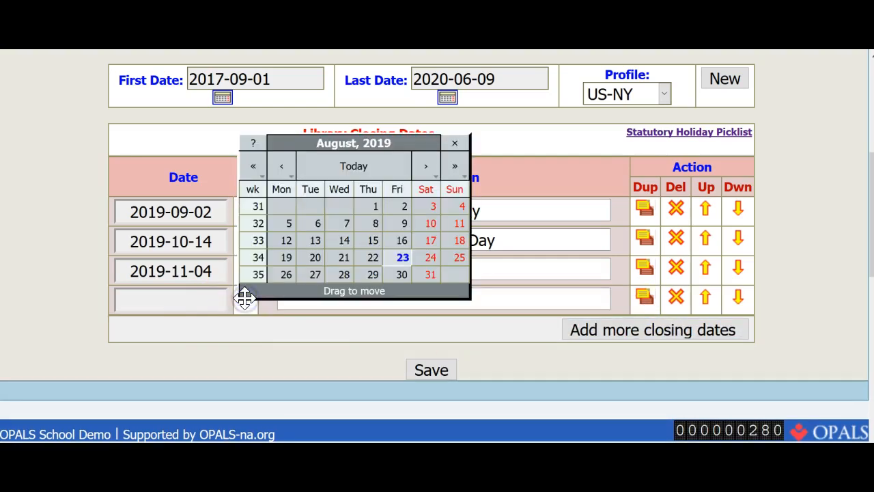
left_click(420, 171)
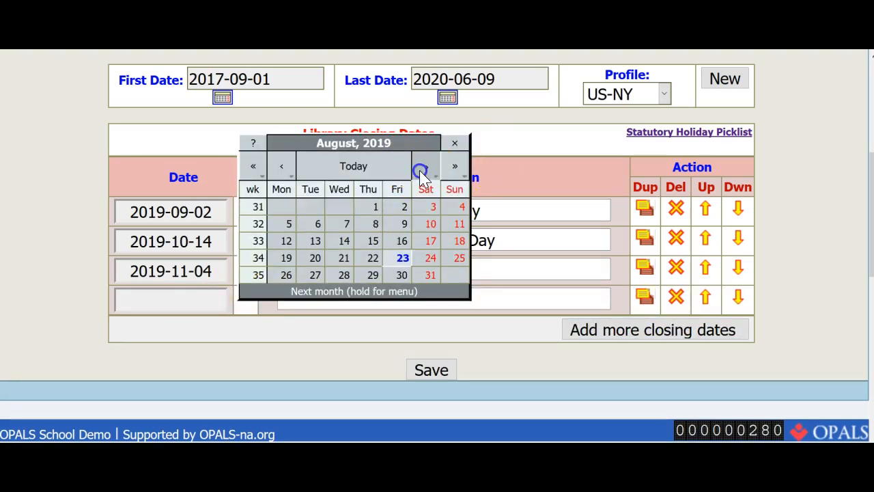
left_click(420, 171)
left_click(420, 172)
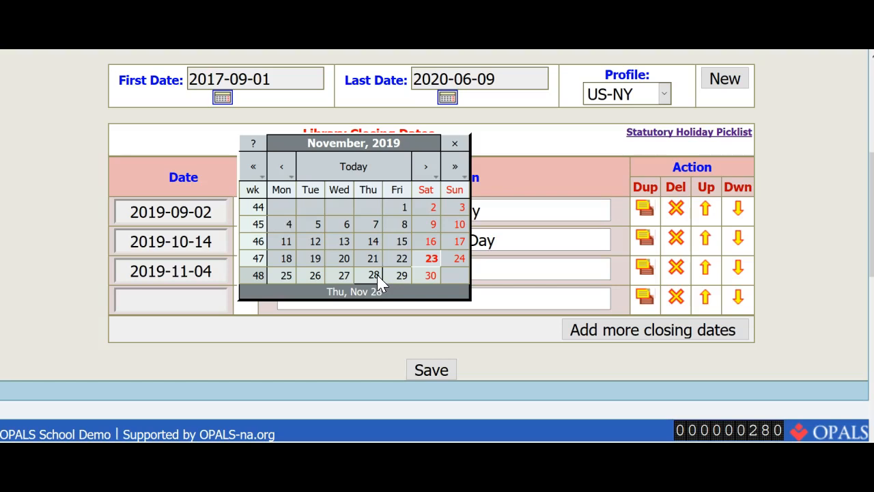
left_click(345, 260)
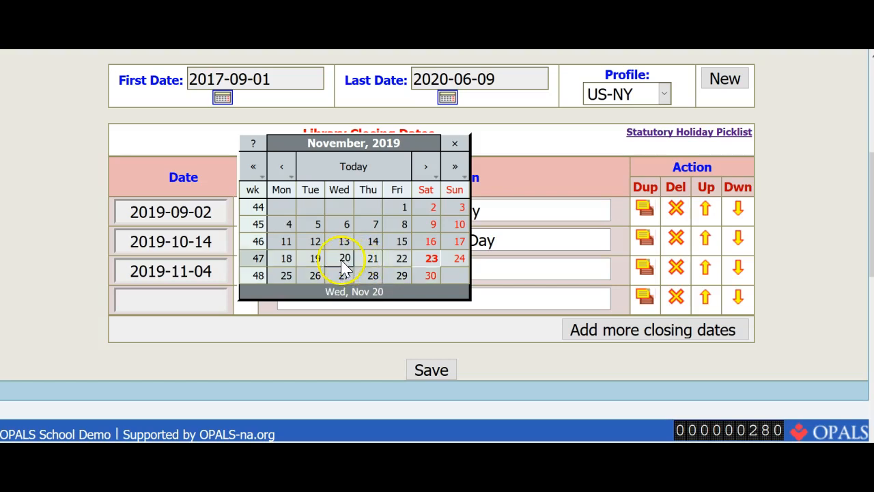
left_click(470, 302)
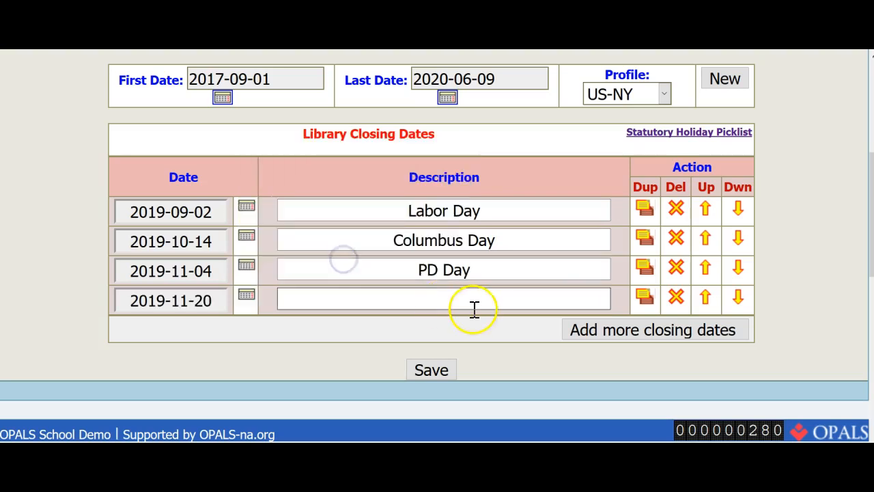
type("Than")
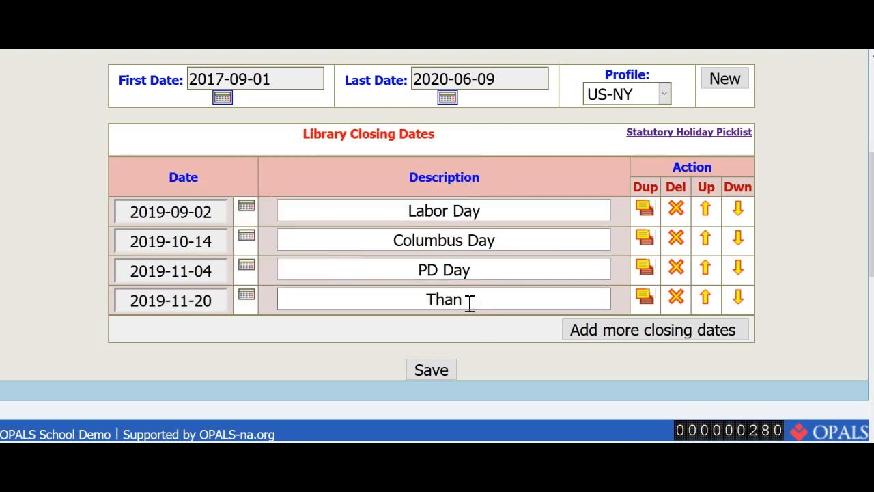
type("ksgiving Bre")
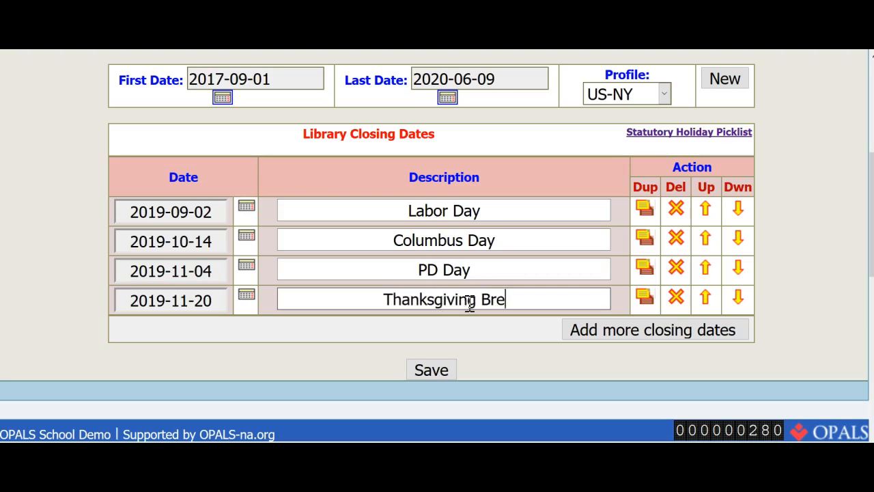
type("ak")
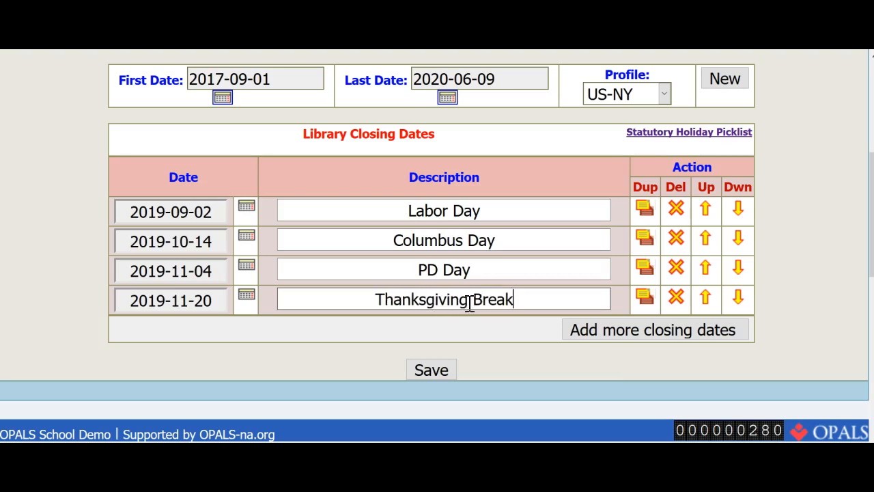
Duplicate the Thanksgiving Break row to add the following day as a closing date.
left_click(644, 297)
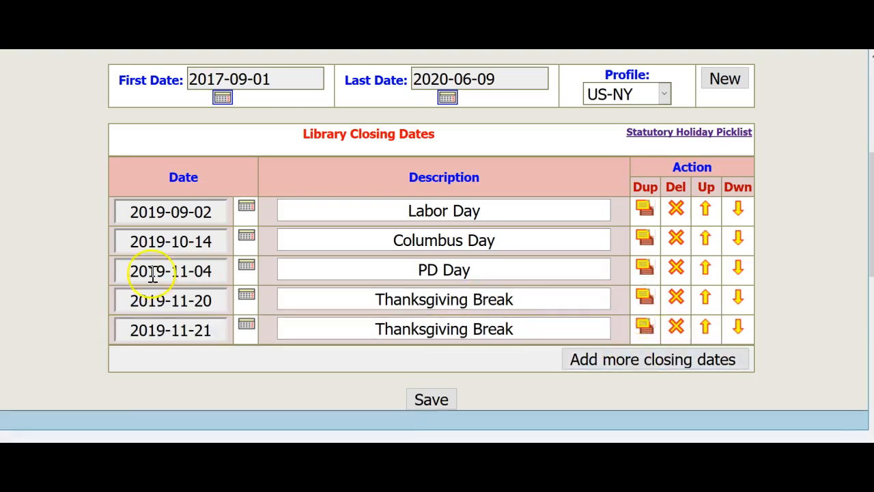
Duplicate the Thanksgiving Break rows repeatedly until the break runs through 2019-11-29.
left_click(642, 328)
left_click(644, 357)
left_click(644, 385)
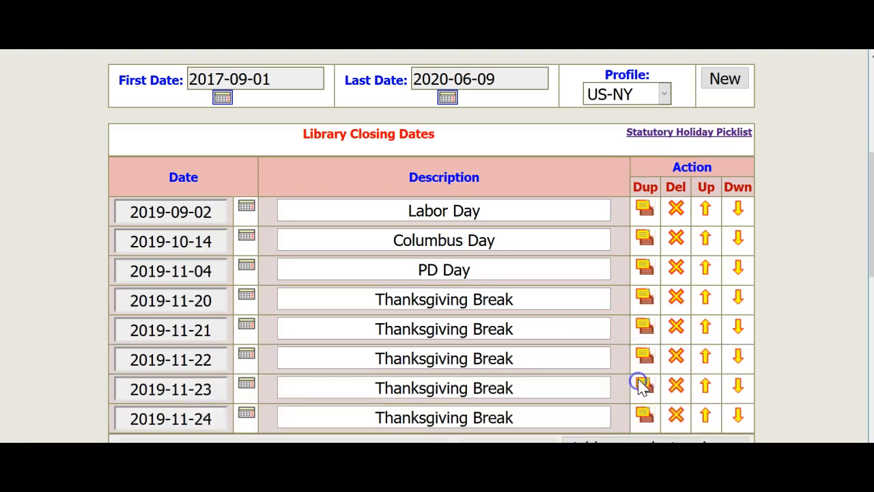
scroll(642, 382, "down", 2)
left_click(644, 290)
left_click(646, 316)
left_click(644, 351)
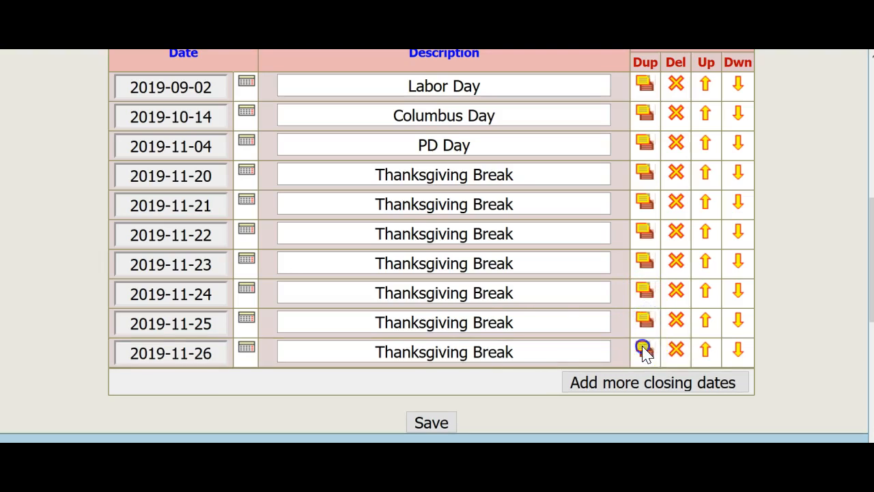
scroll(644, 351, "down", 2)
left_click(644, 259)
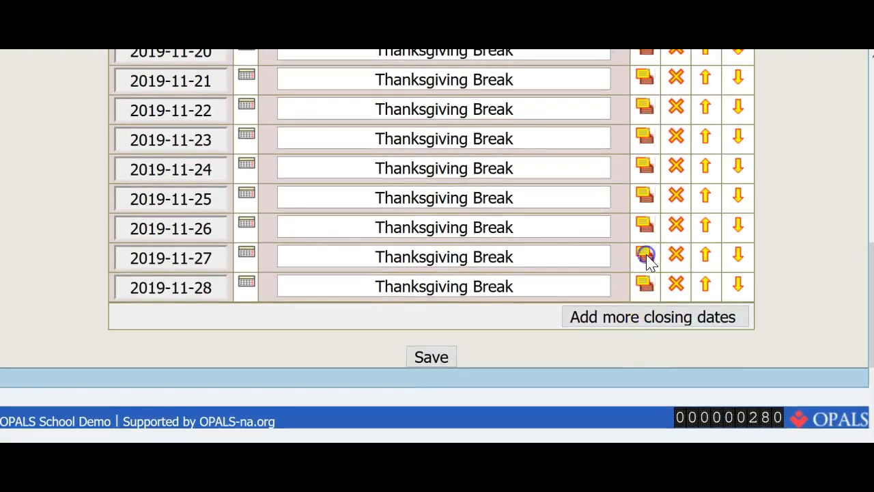
left_click(644, 285)
Add a closing date row dated 2019-12-16 with the description Winter Break.
left_click(570, 329)
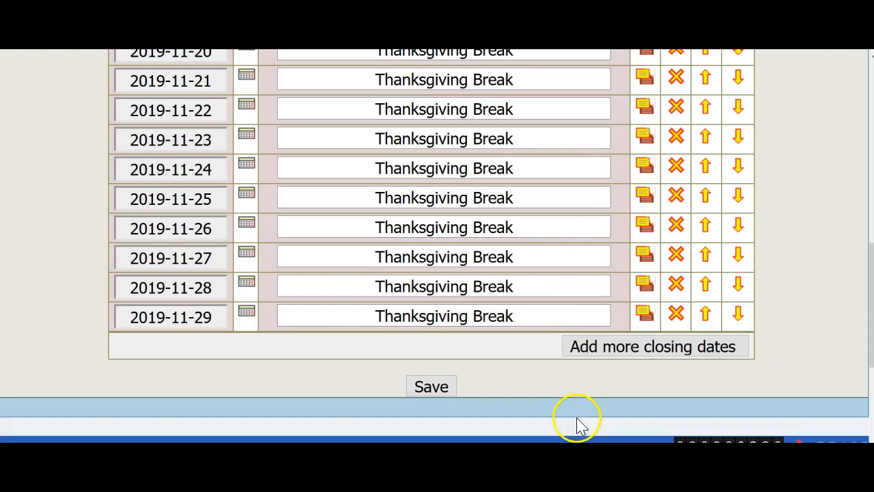
left_click(635, 348)
left_click(247, 340)
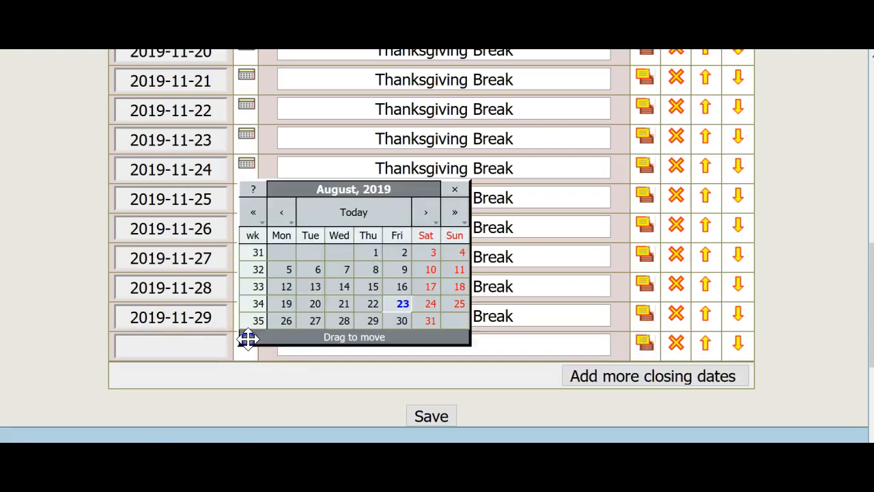
left_click(425, 212)
left_click(425, 212)
left_click(425, 212)
left_click(426, 213)
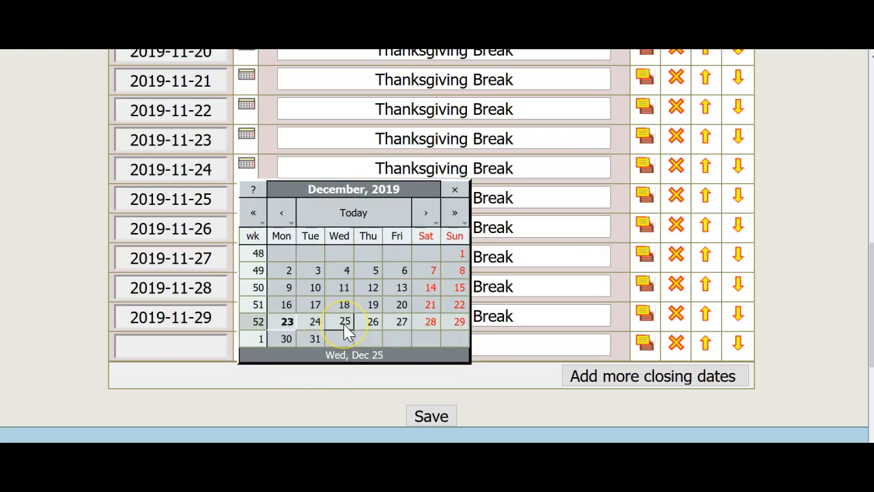
left_click(288, 305)
left_click(388, 345)
type("Winter Break")
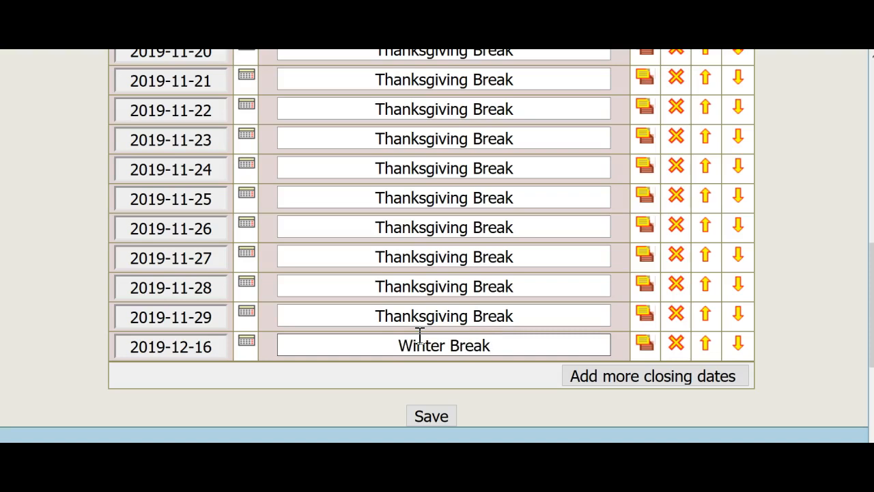
left_click(419, 334)
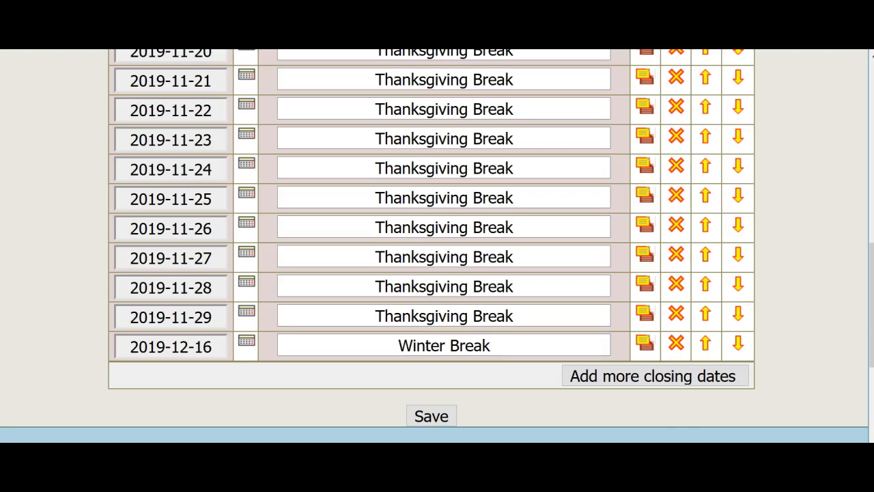
Duplicate the Winter Break rows repeatedly until the break runs through 2020-01-02.
left_click(644, 344)
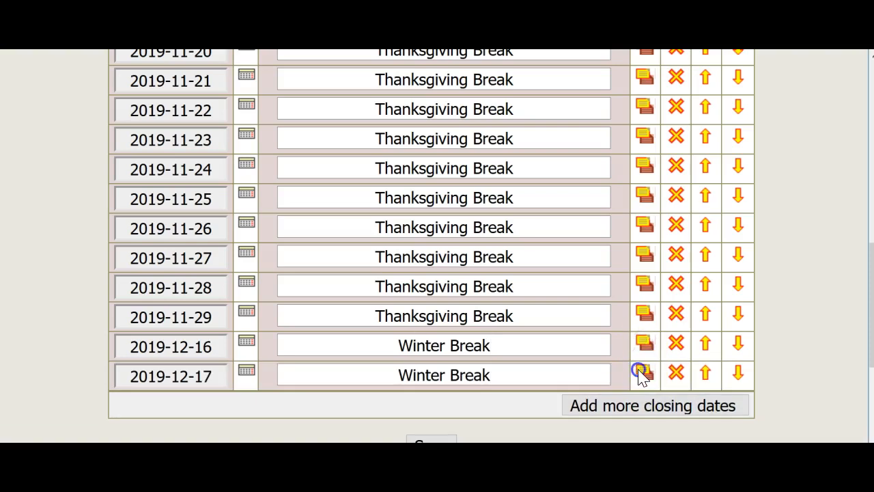
left_click(644, 373)
scroll(645, 307, "down", 3)
left_click(647, 198)
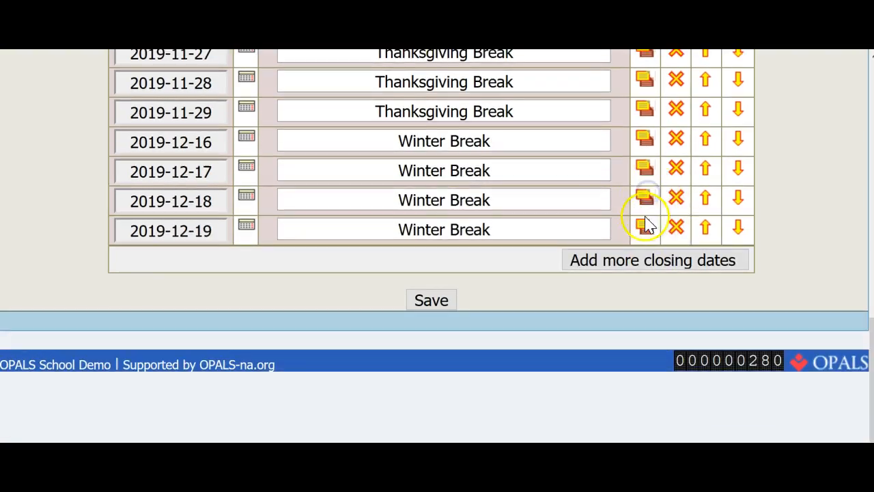
left_click(646, 225)
left_click(645, 256)
left_click(644, 287)
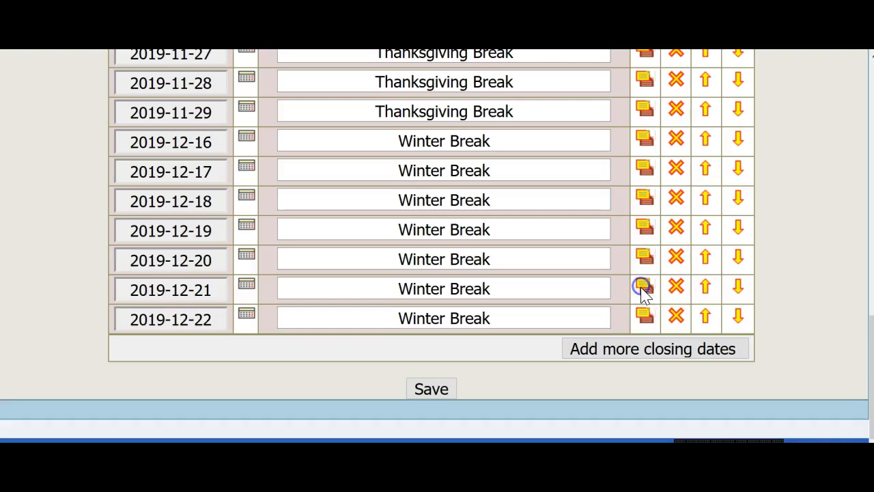
left_click(644, 316)
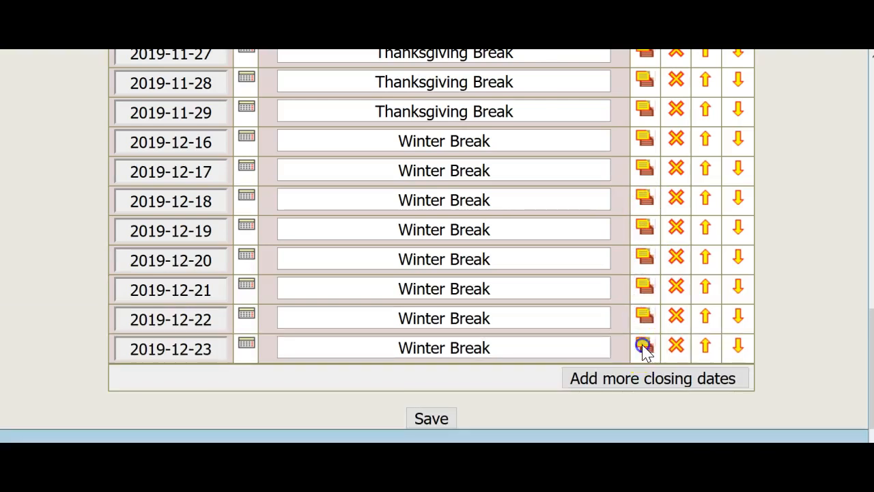
left_click(644, 347)
left_click(642, 375)
scroll(642, 375, "down", 1)
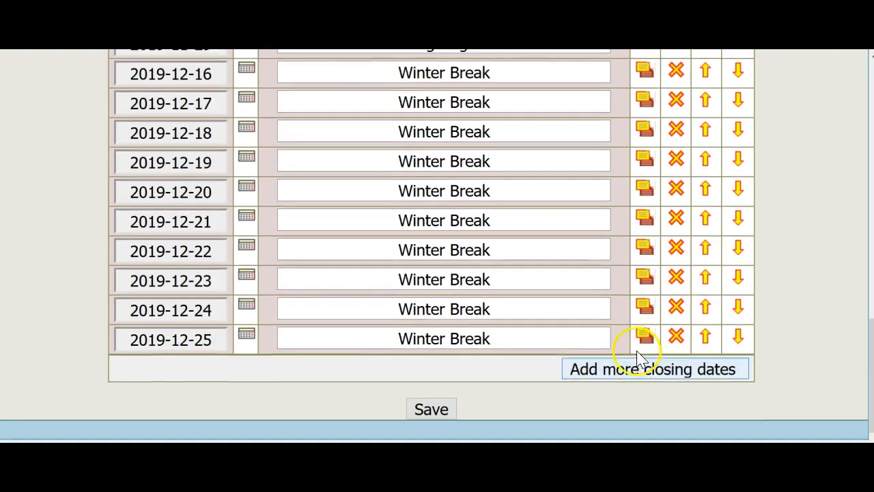
left_click(644, 335)
scroll(646, 334, "down", 1)
left_click(642, 309)
scroll(646, 307, "down", 1)
left_click(644, 307)
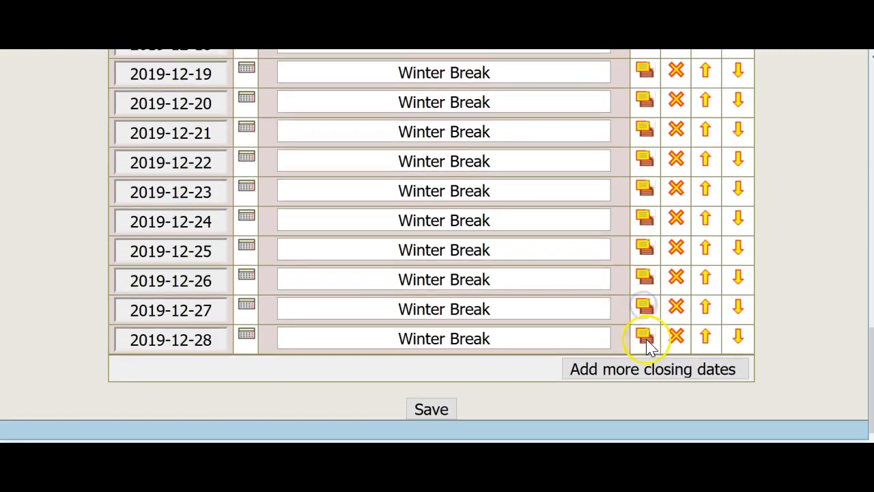
left_click(644, 336)
scroll(645, 329, "down", 1)
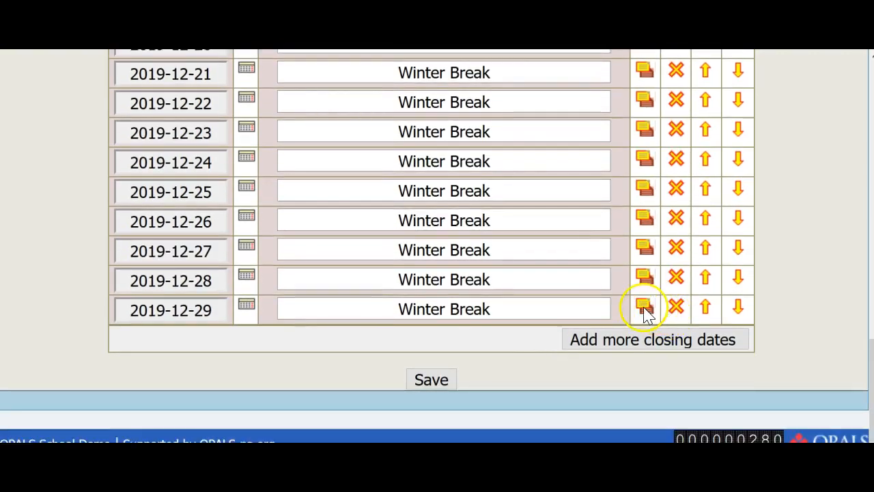
left_click(644, 309)
left_click(642, 334)
scroll(644, 304, "down", 2)
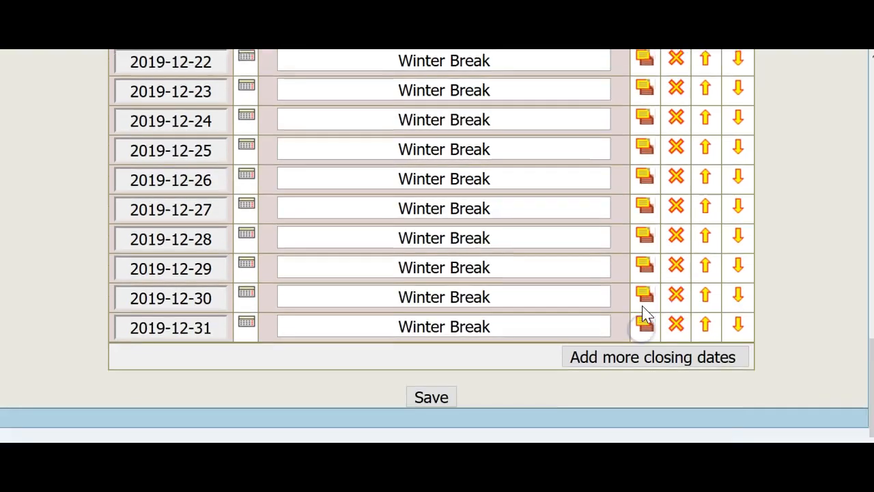
left_click(645, 310)
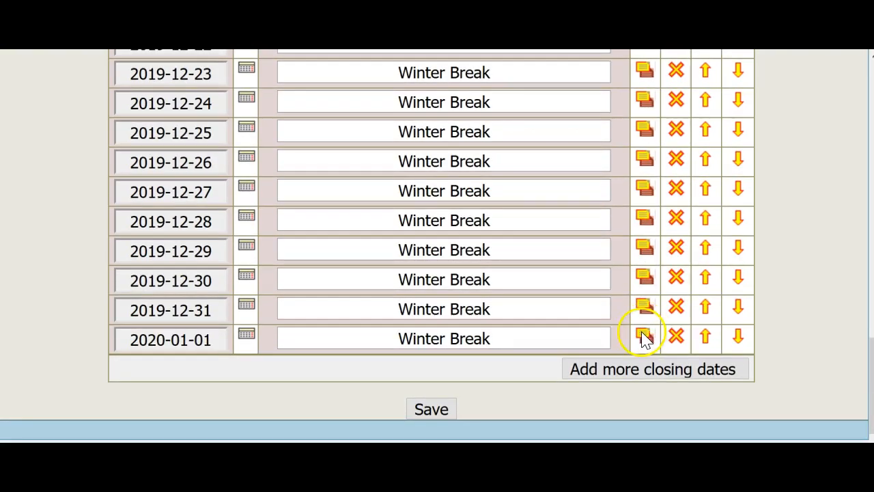
left_click(642, 334)
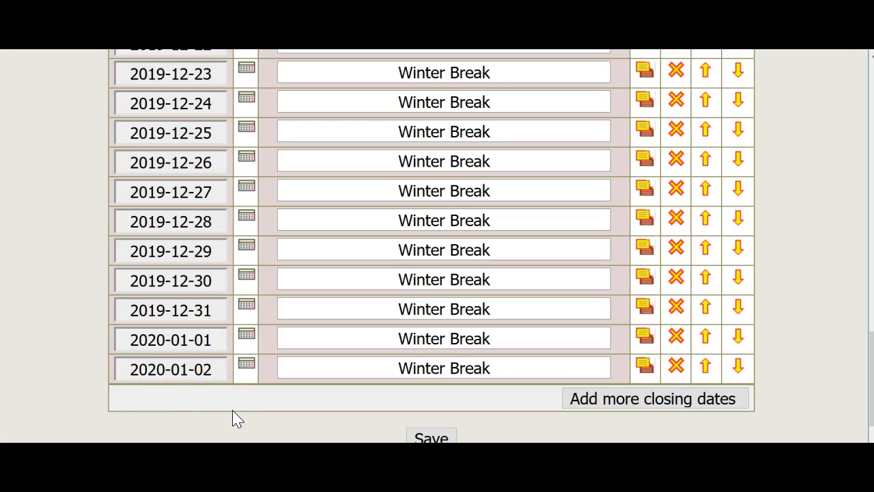
Save the library closing dates.
scroll(342, 414, "down", 2)
left_click(427, 381)
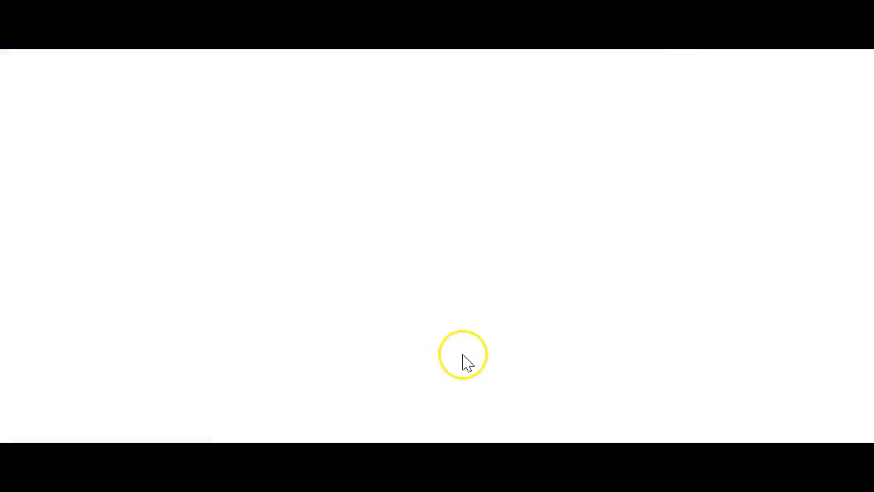
scroll(498, 359, "down", 3)
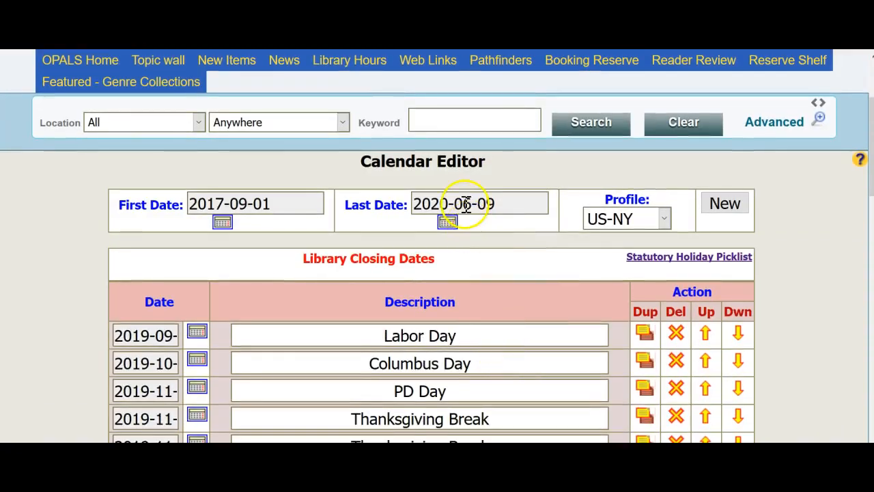
Review the saved closing dates list from the date range down to the last Winter Break row.
left_click(514, 205)
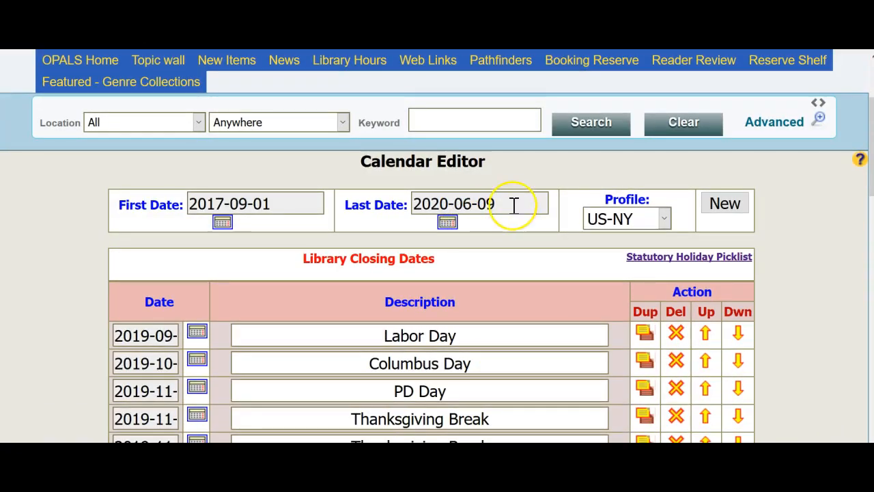
left_click(507, 205)
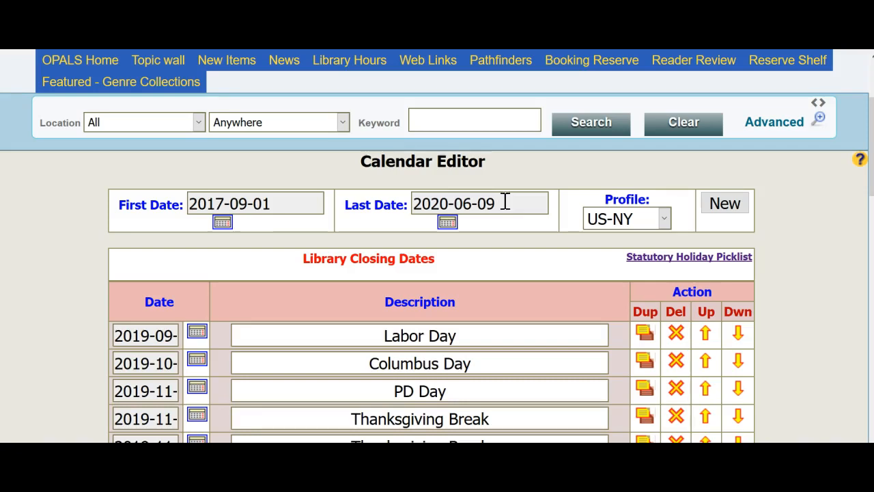
scroll(505, 202, "down", 2)
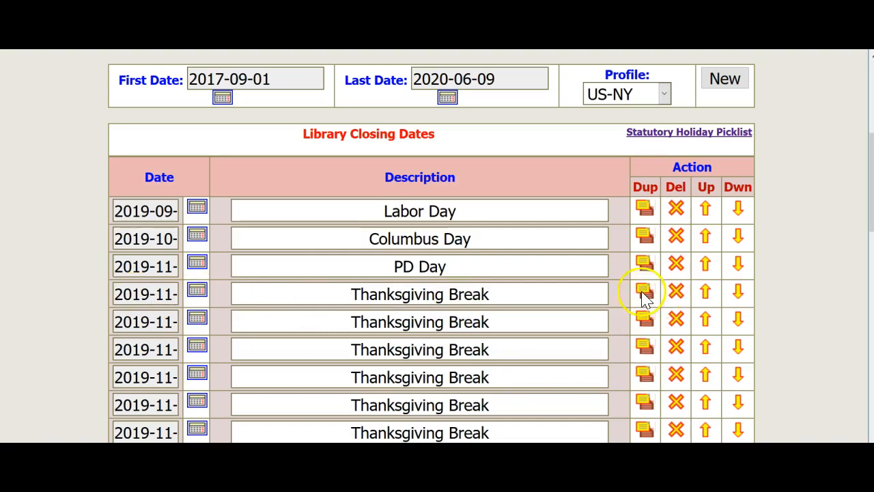
scroll(567, 321, "down", 4)
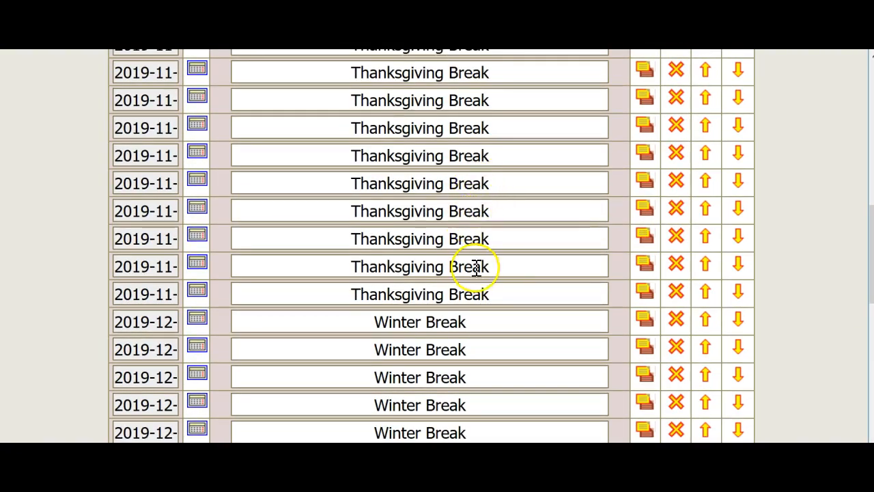
scroll(482, 296, "down", 2)
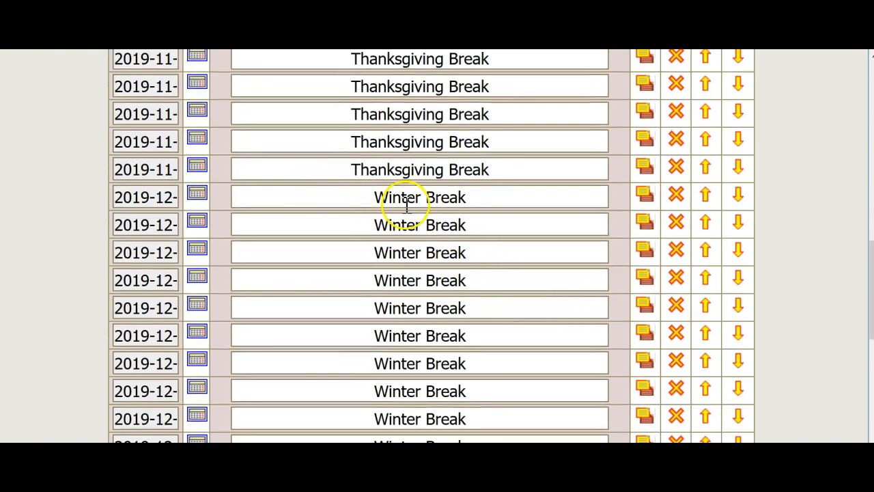
scroll(572, 250, "down", 5)
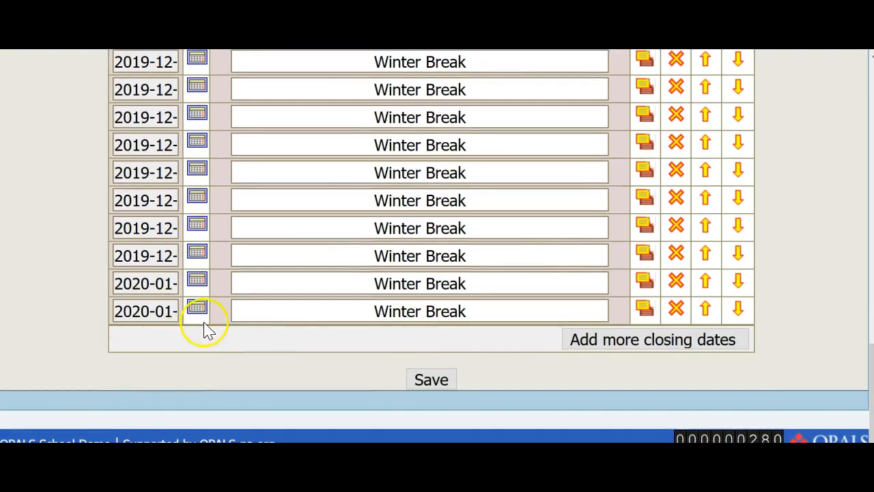
left_click(198, 309)
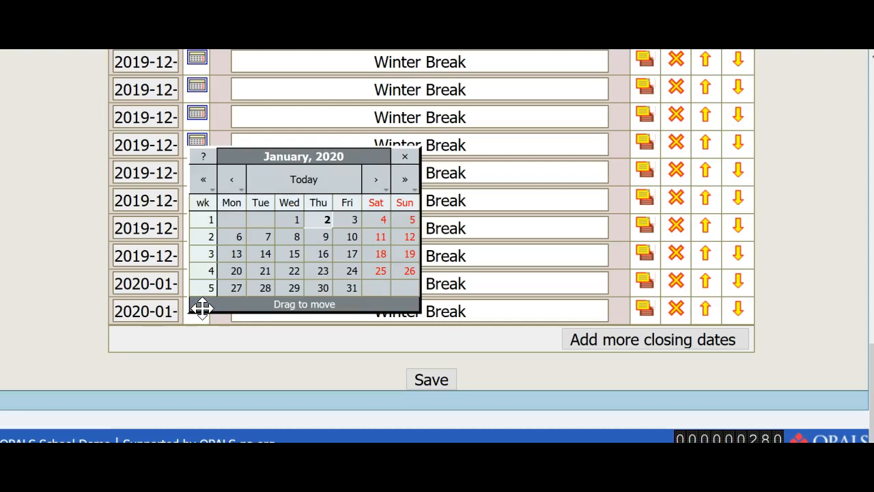
left_click(353, 226)
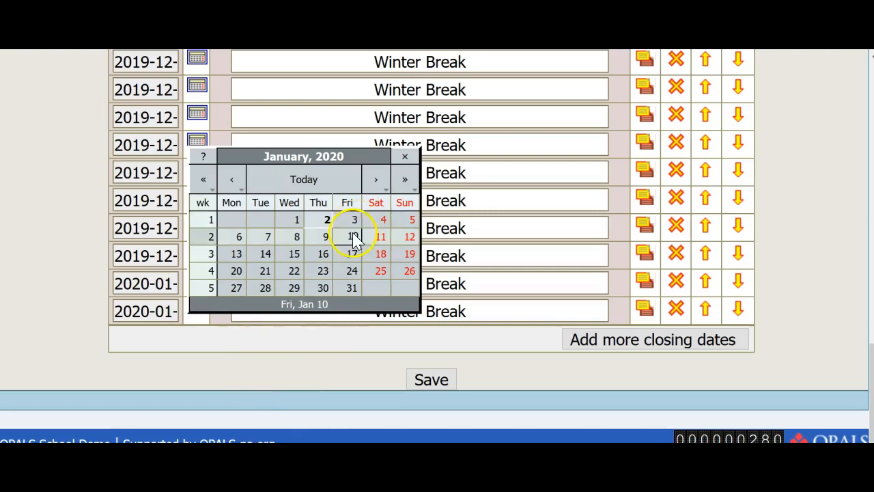
left_click(299, 373)
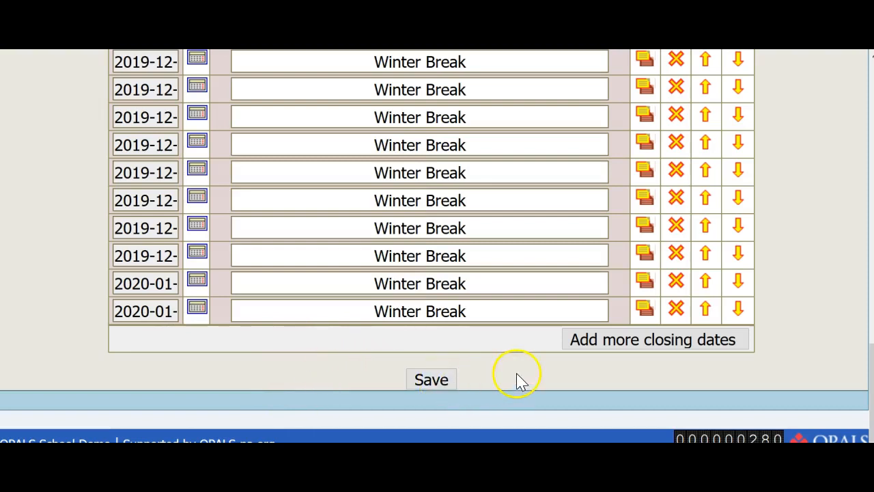
scroll(523, 379, "up", 10)
scroll(526, 374, "up", 3)
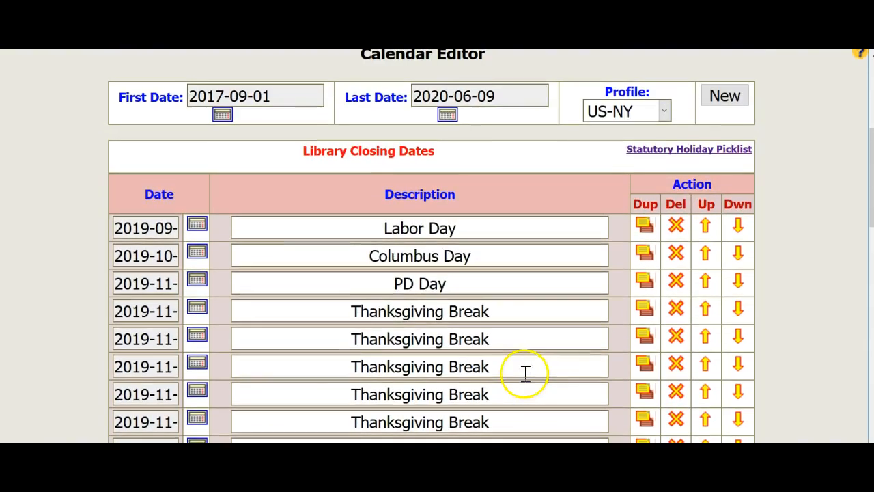